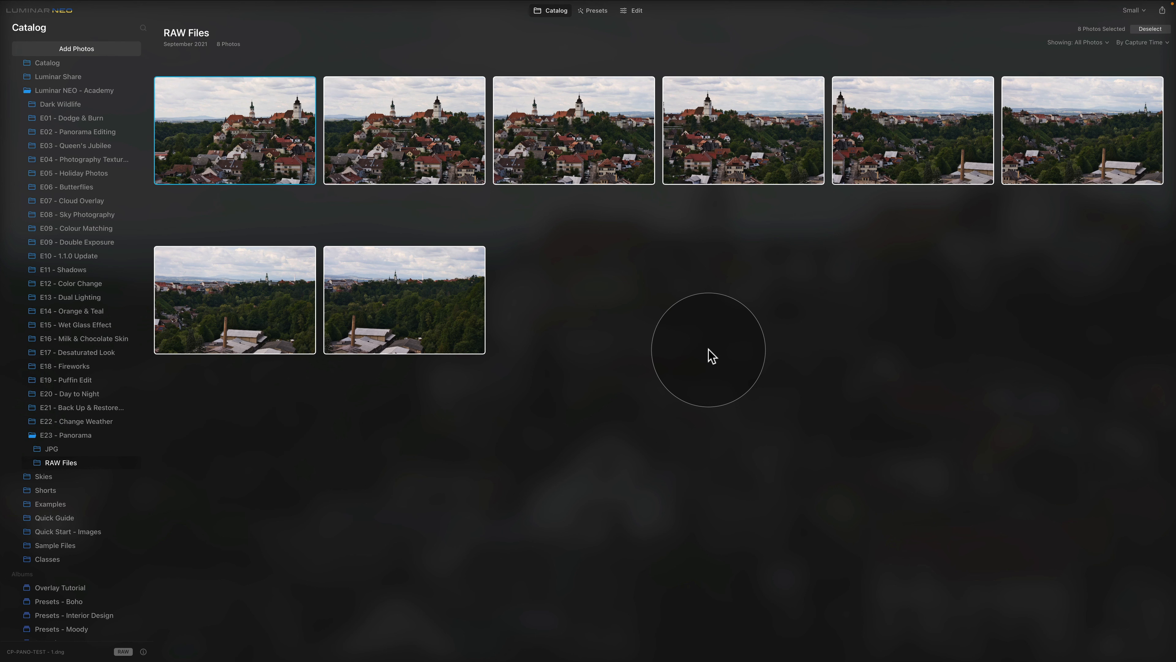
- Deselect all photos, then open the third town photo for editing with the Develop tool
click(712, 357)
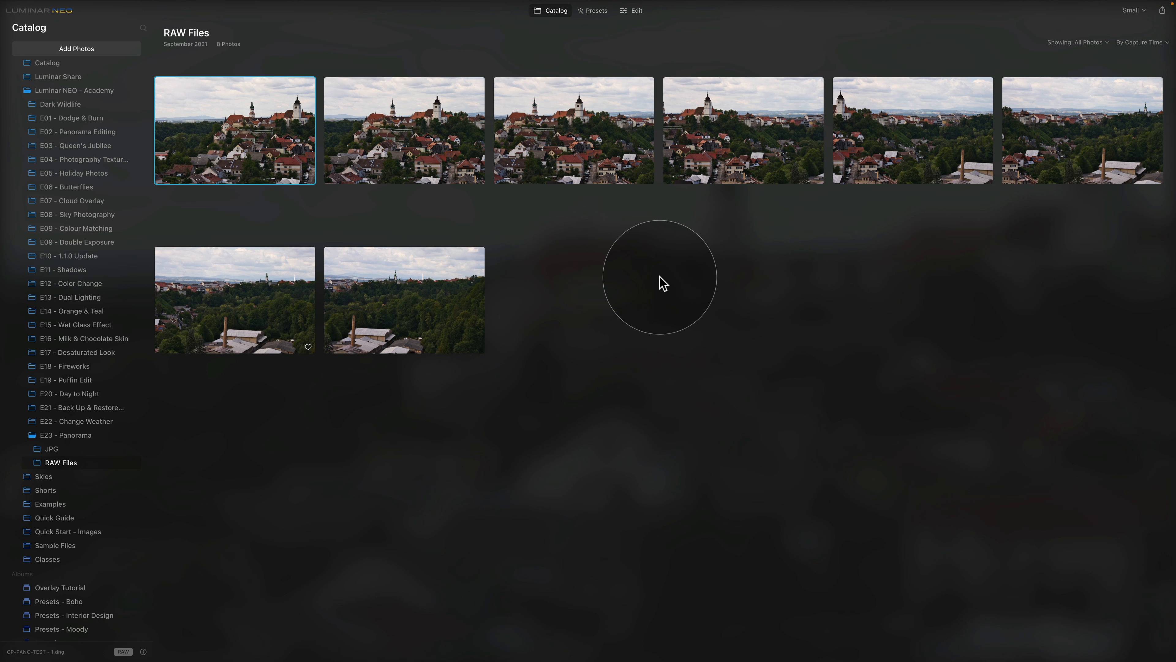
click(576, 119)
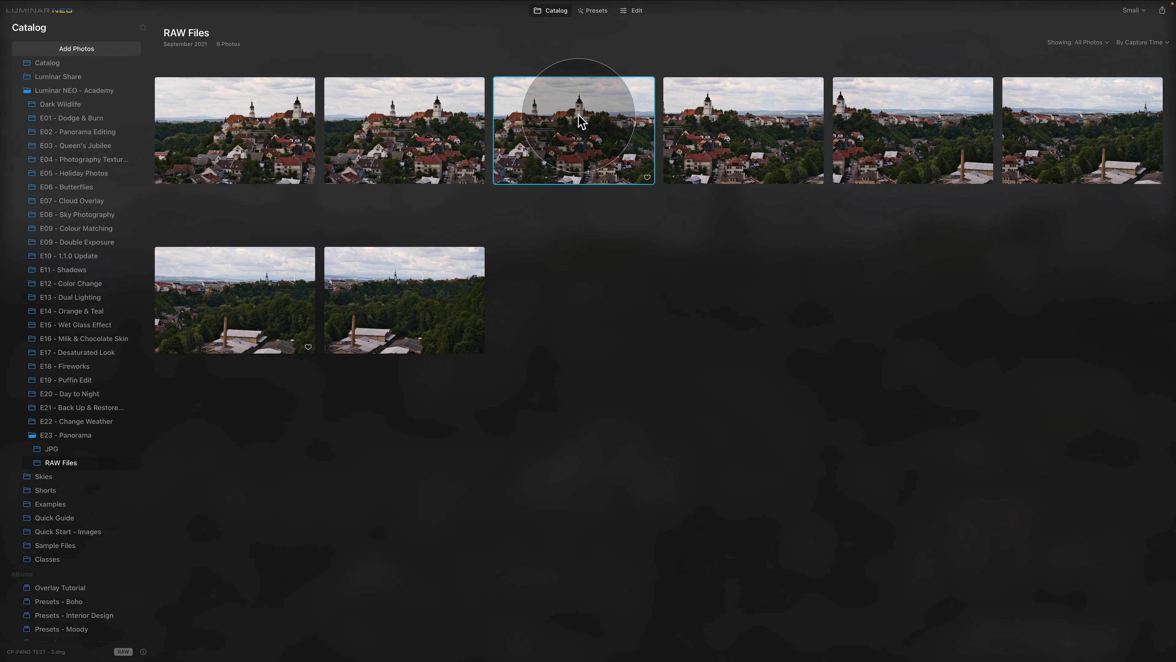
click(636, 11)
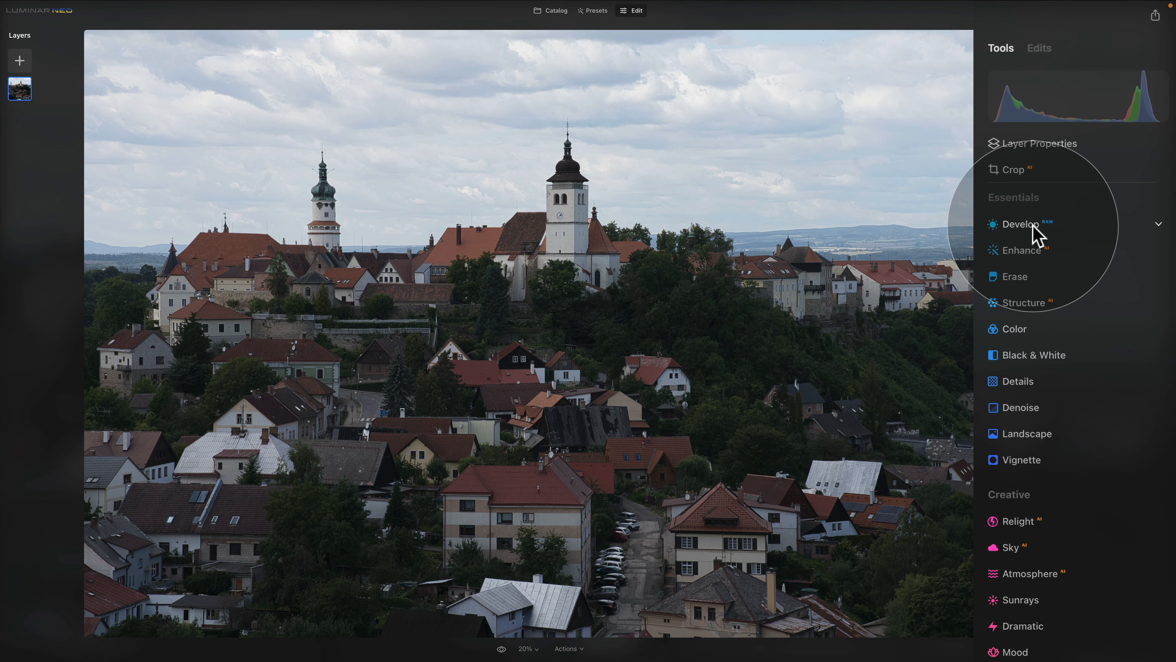
click(1086, 153)
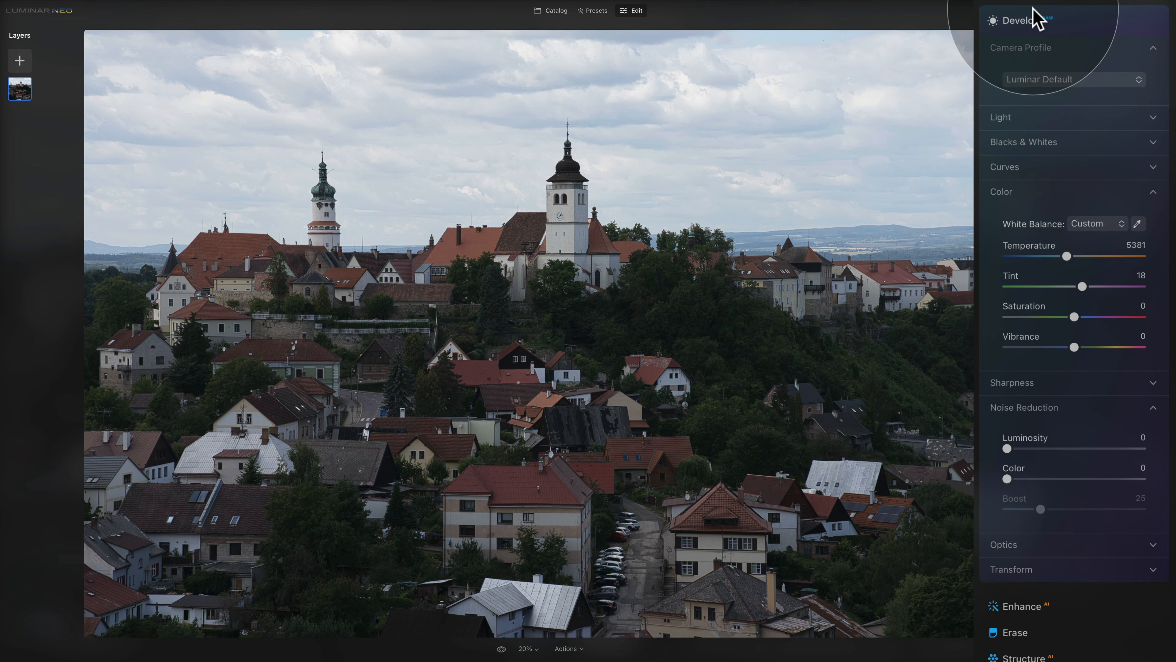
- Enable Auto Distortion Corrections, Auto Fix Chromatic Aberrations and Auto Defringe in the Develop Optics settings
click(1006, 195)
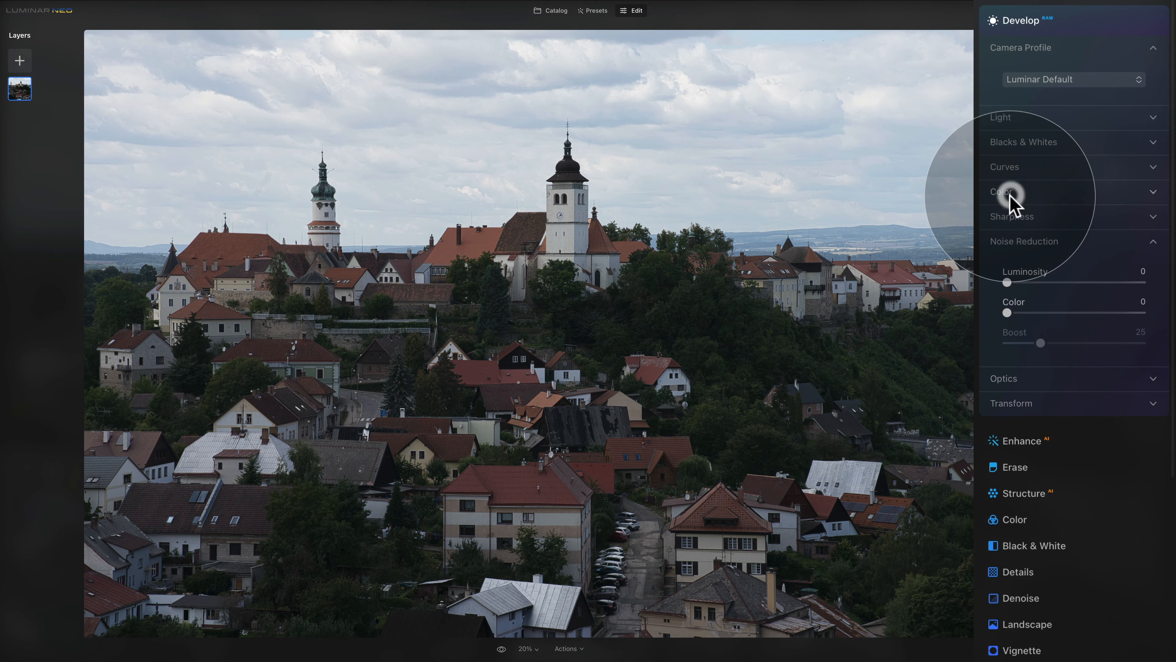
click(1038, 243)
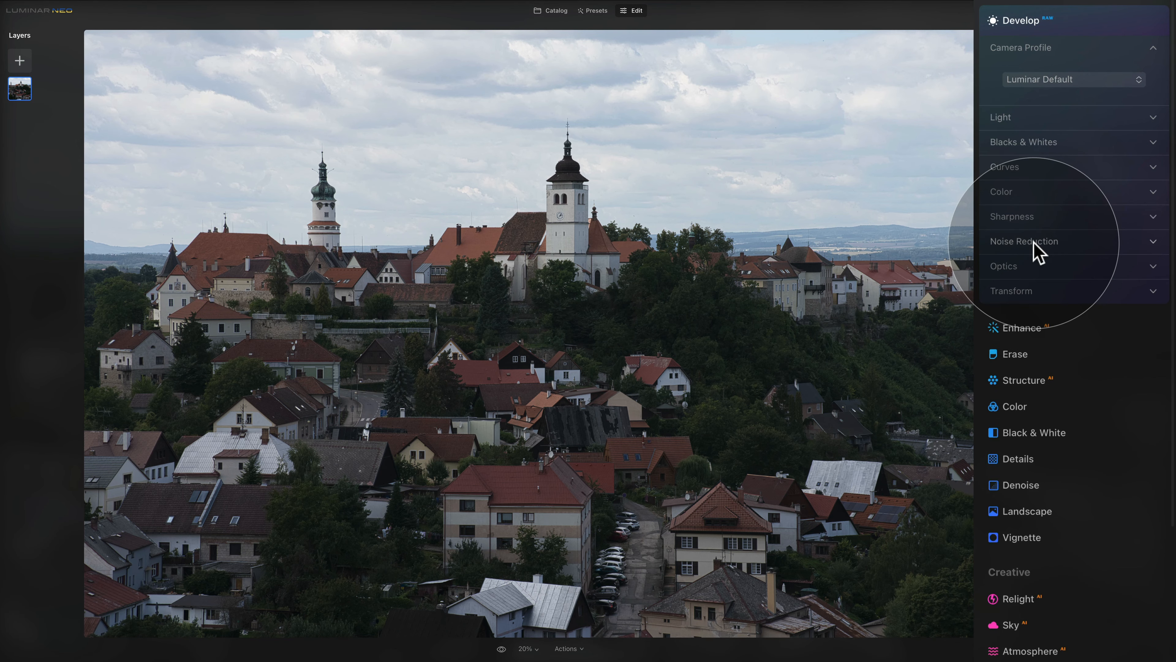
click(1033, 266)
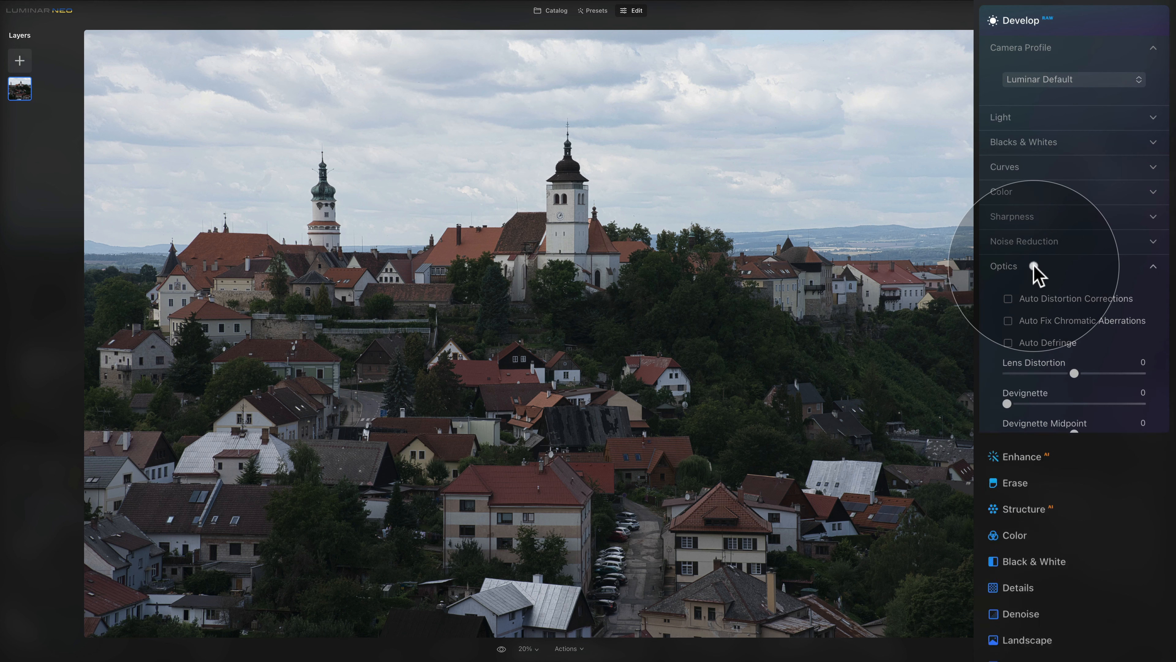
click(1008, 299)
click(1008, 321)
click(1008, 342)
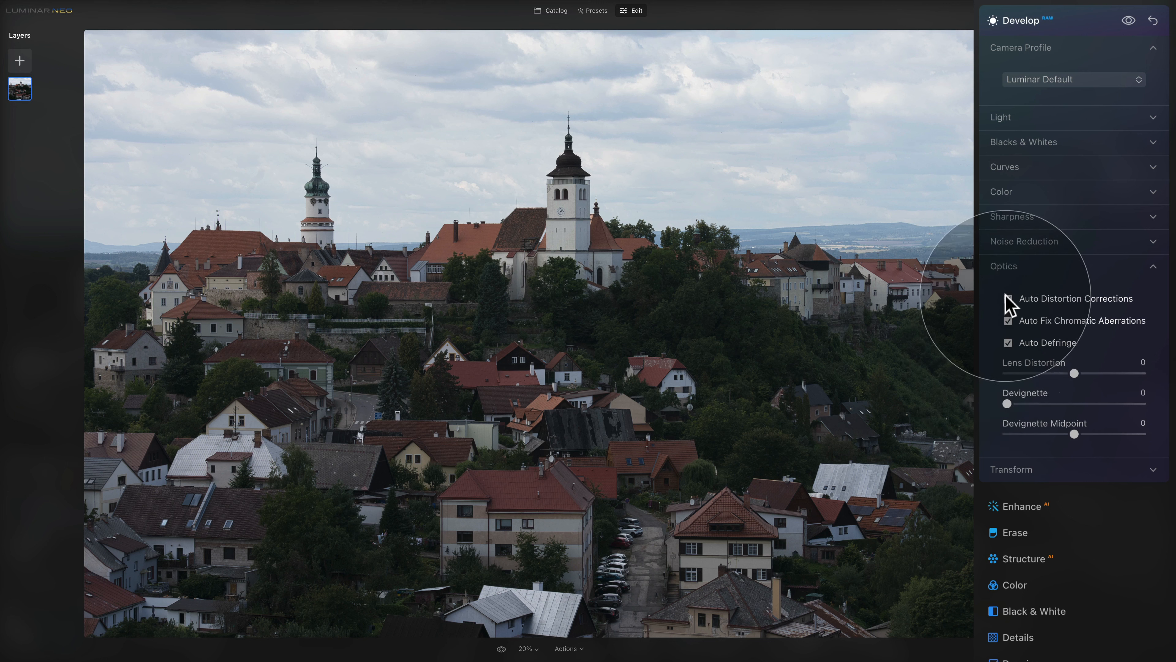
click(1005, 266)
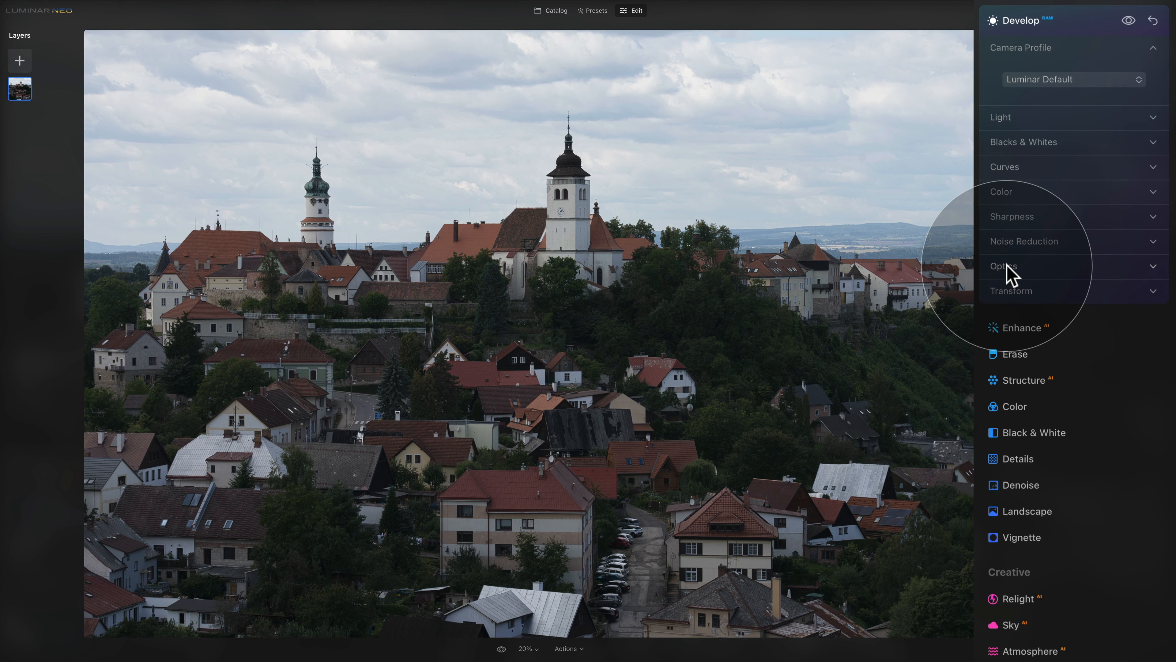
- View the rooftops at 100% and set the Luminosity noise reduction to 15
click(1012, 216)
click(1035, 354)
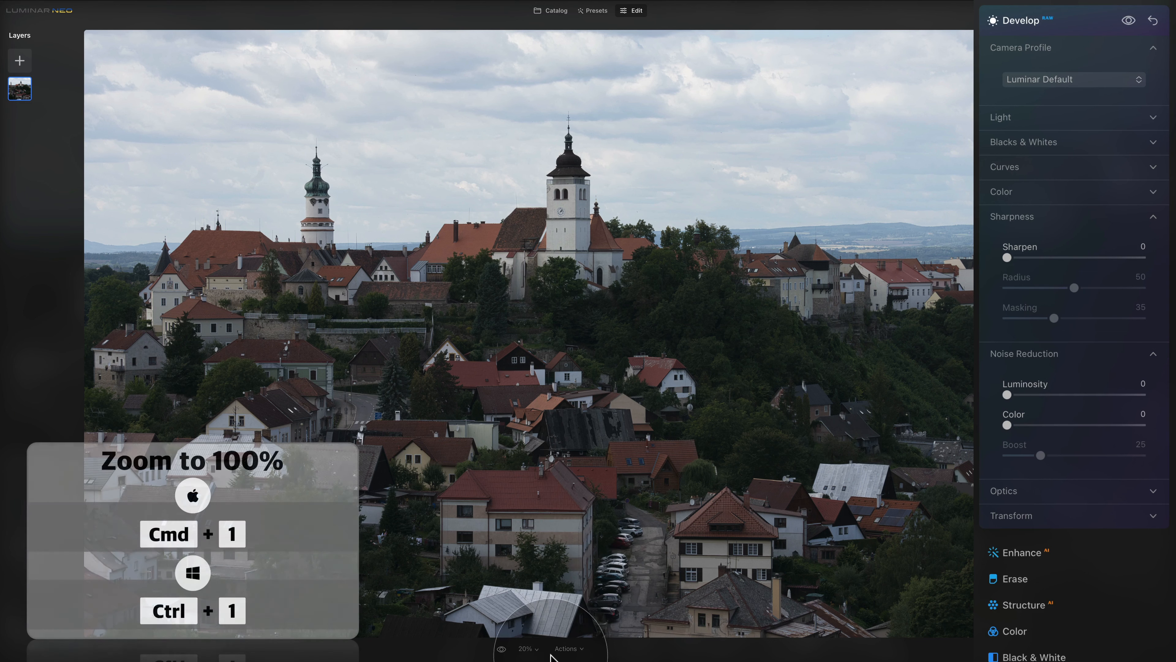
click(528, 650)
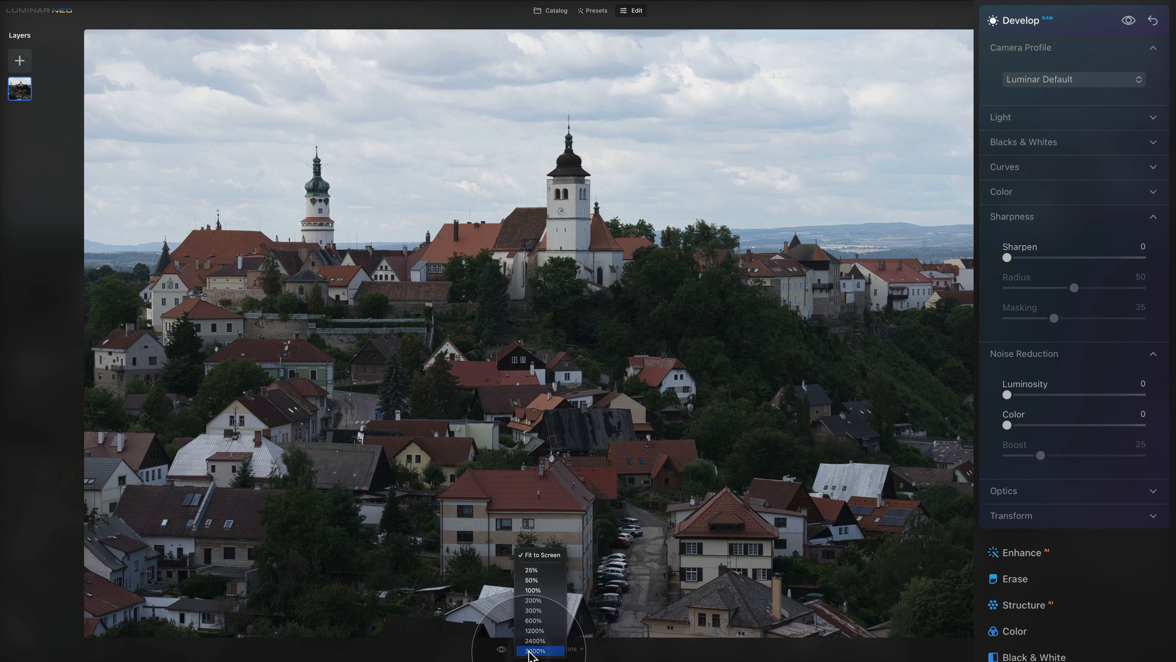
click(539, 588)
drag(171, 158, 678, 485)
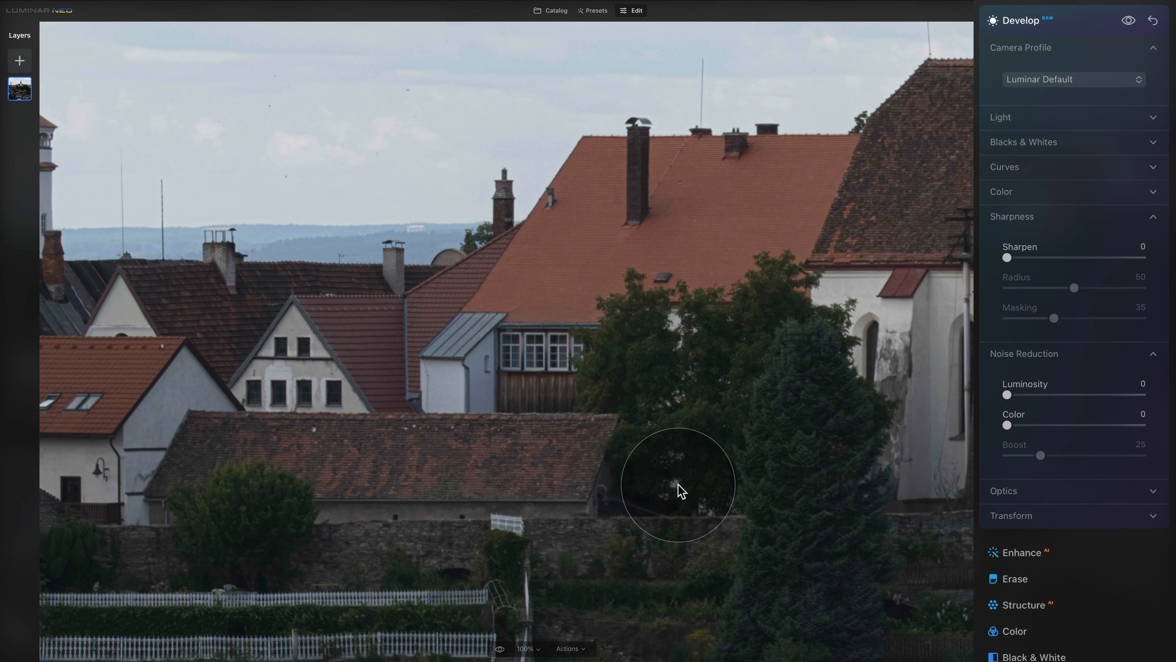
drag(1008, 396, 1028, 395)
click(1028, 395)
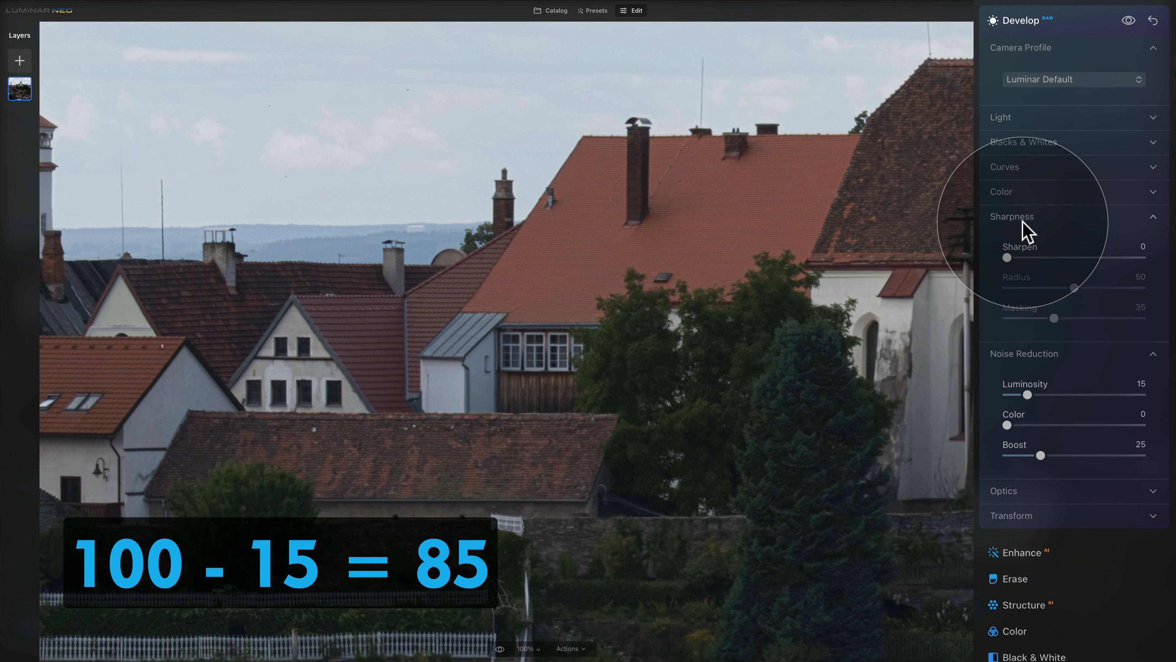
- Sharpen the photo with a Sharpen amount of 85 and Masking of 70
drag(1012, 259, 1133, 258)
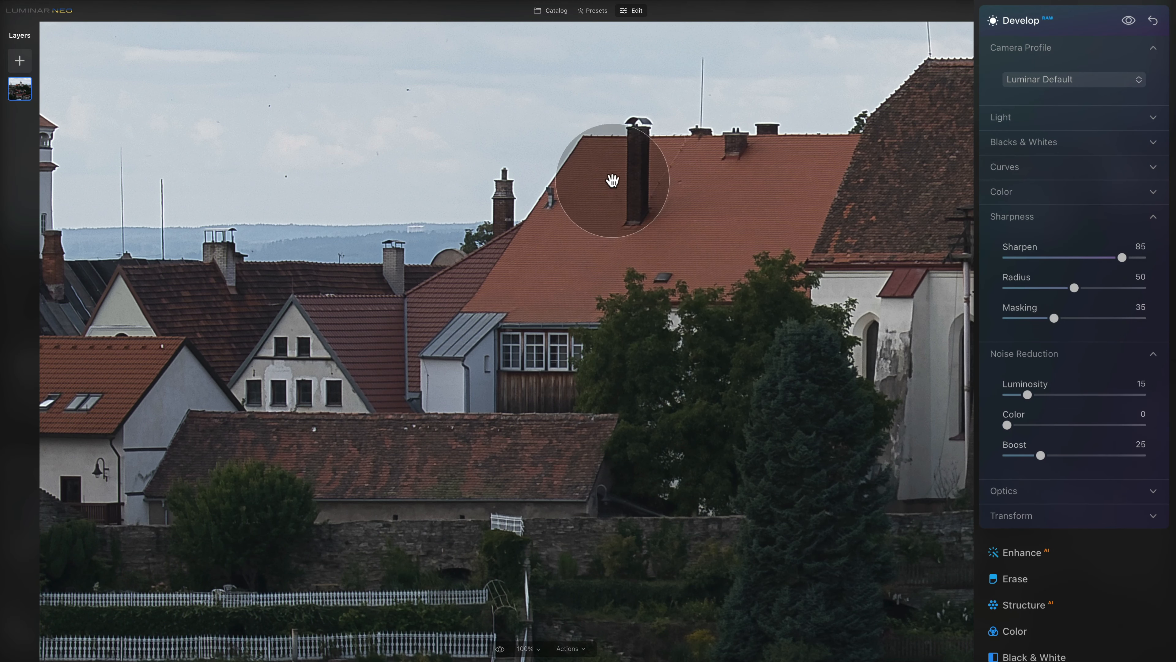
key(ctrl+minus)
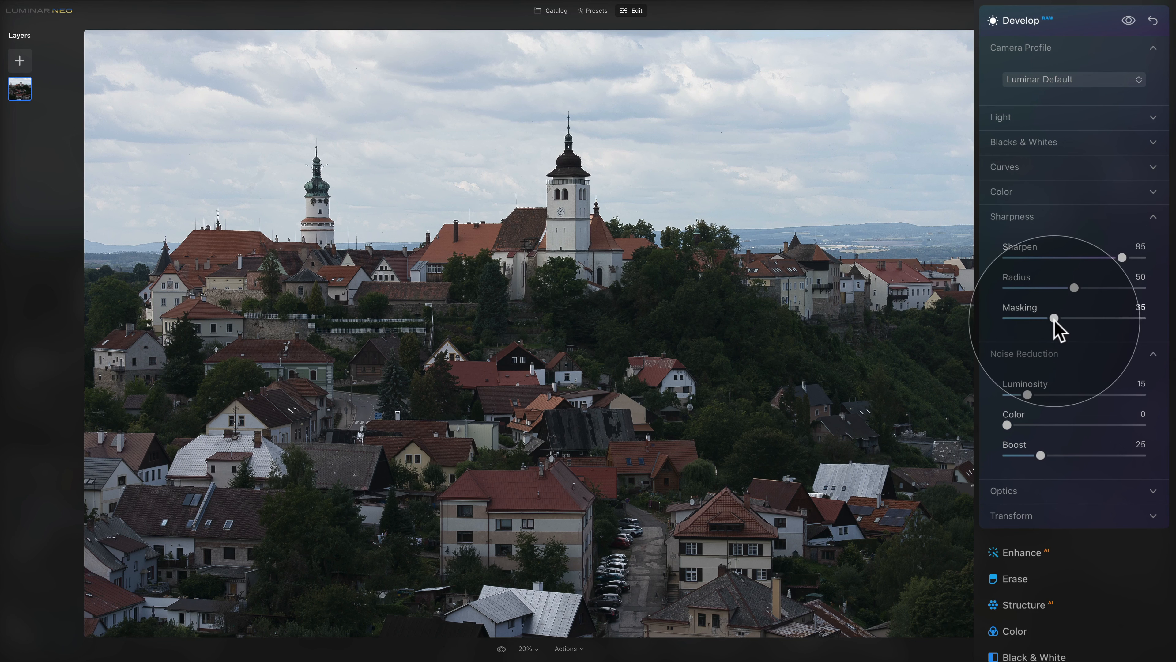
drag(1054, 318, 1112, 318)
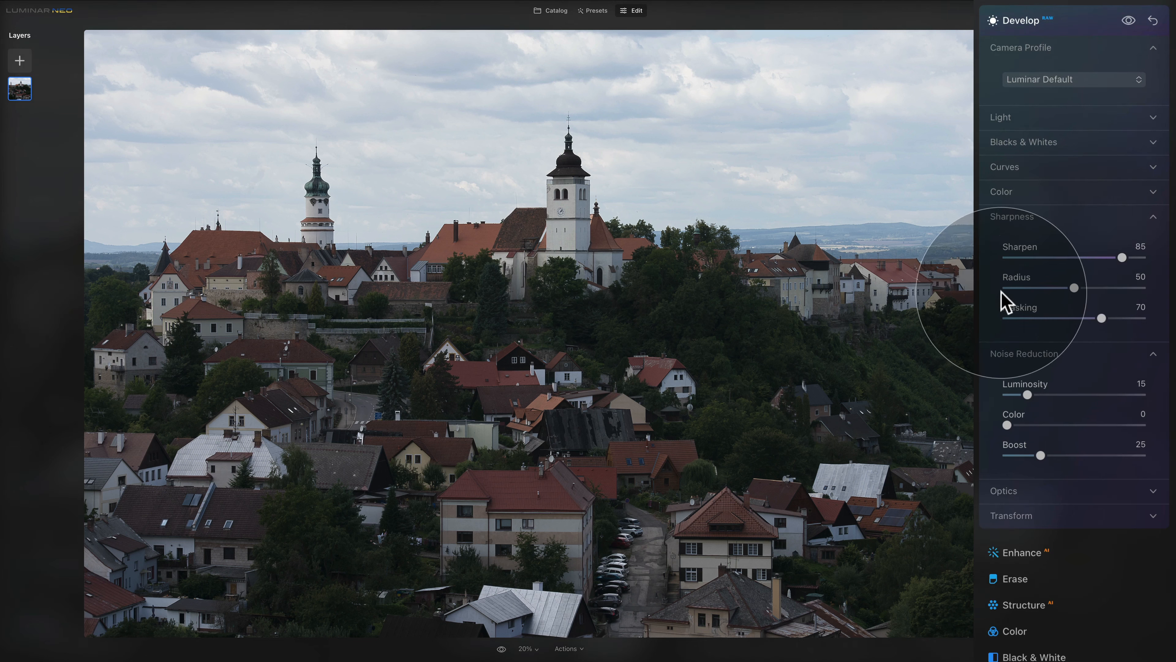
click(1022, 219)
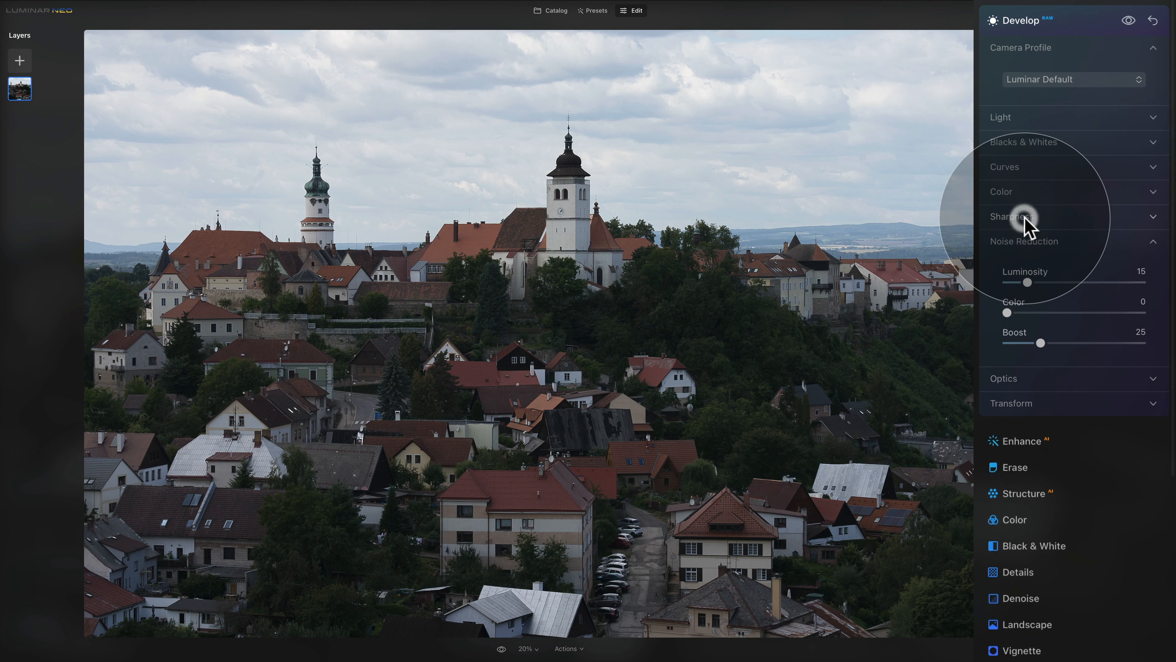
click(1040, 245)
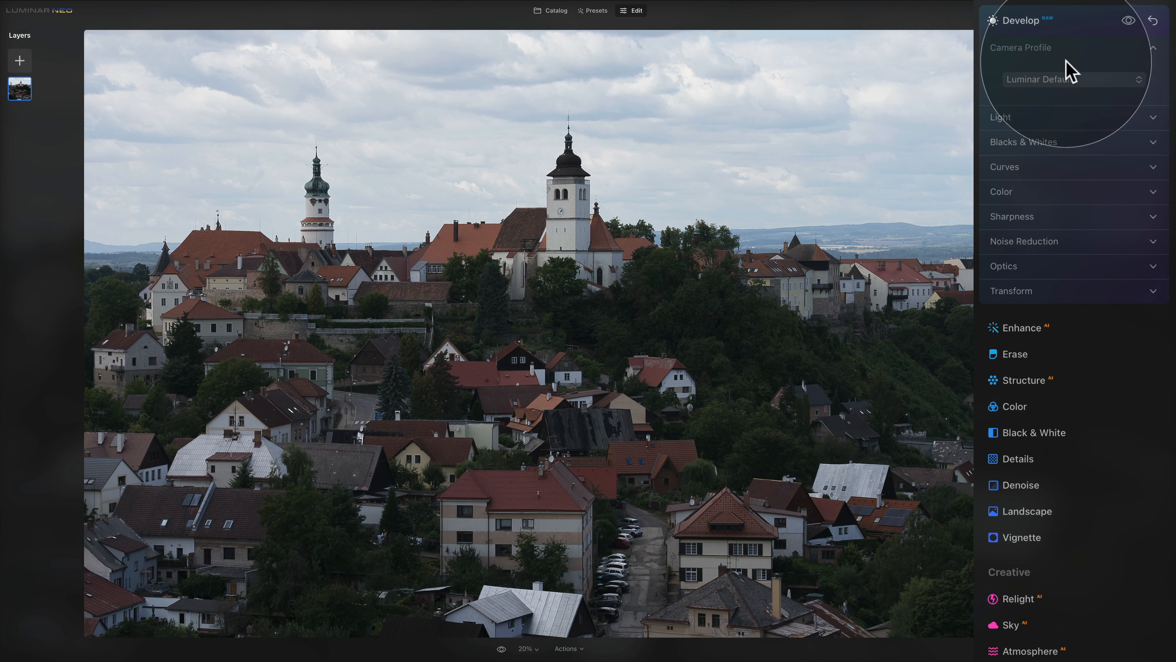
- Examine the available camera profiles while keeping Luminar Default
click(1098, 88)
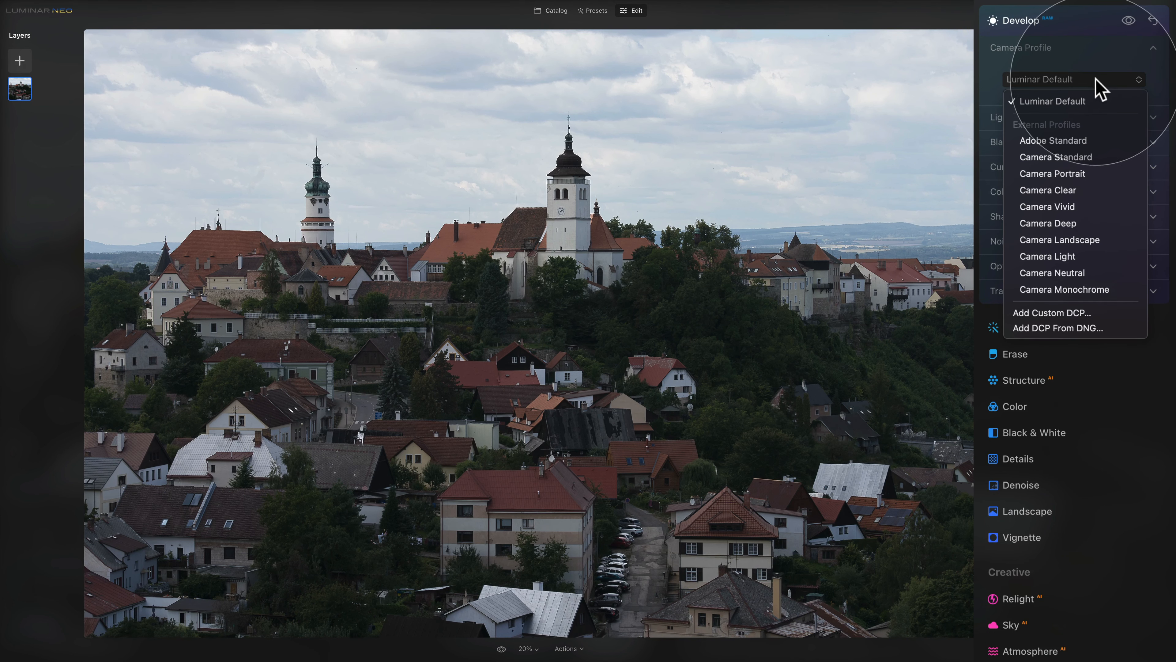
click(1096, 81)
click(1065, 47)
- Set Highlights to -50 and Shadows to 41 in the Light adjustments
click(1065, 71)
click(1066, 240)
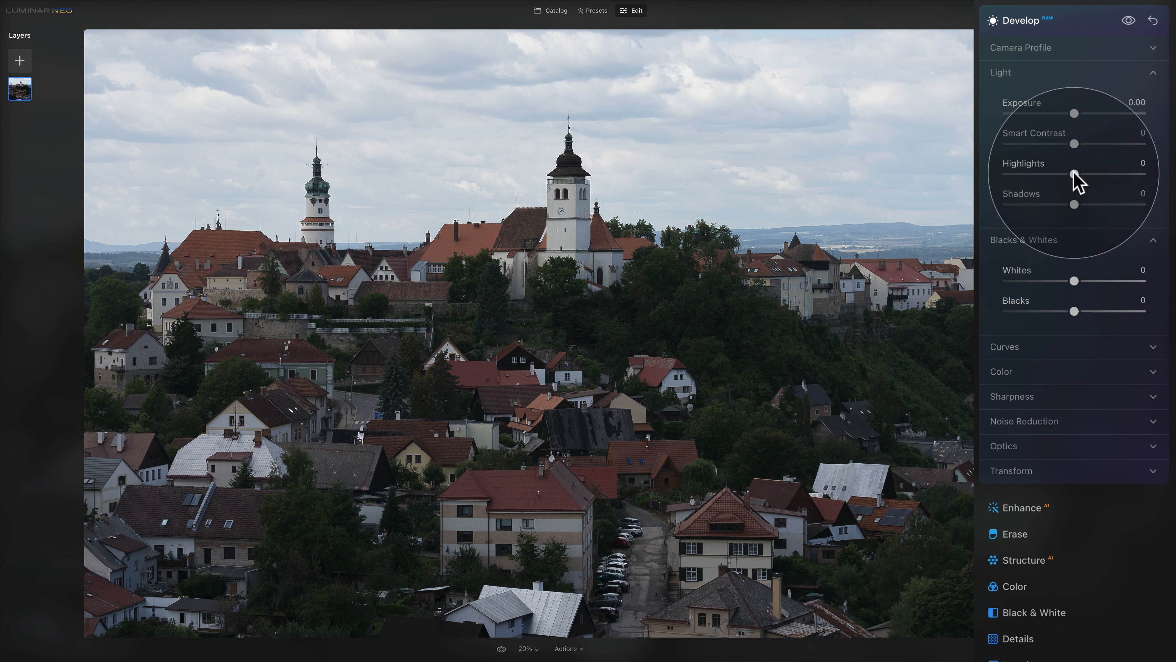
drag(1071, 175, 1037, 175)
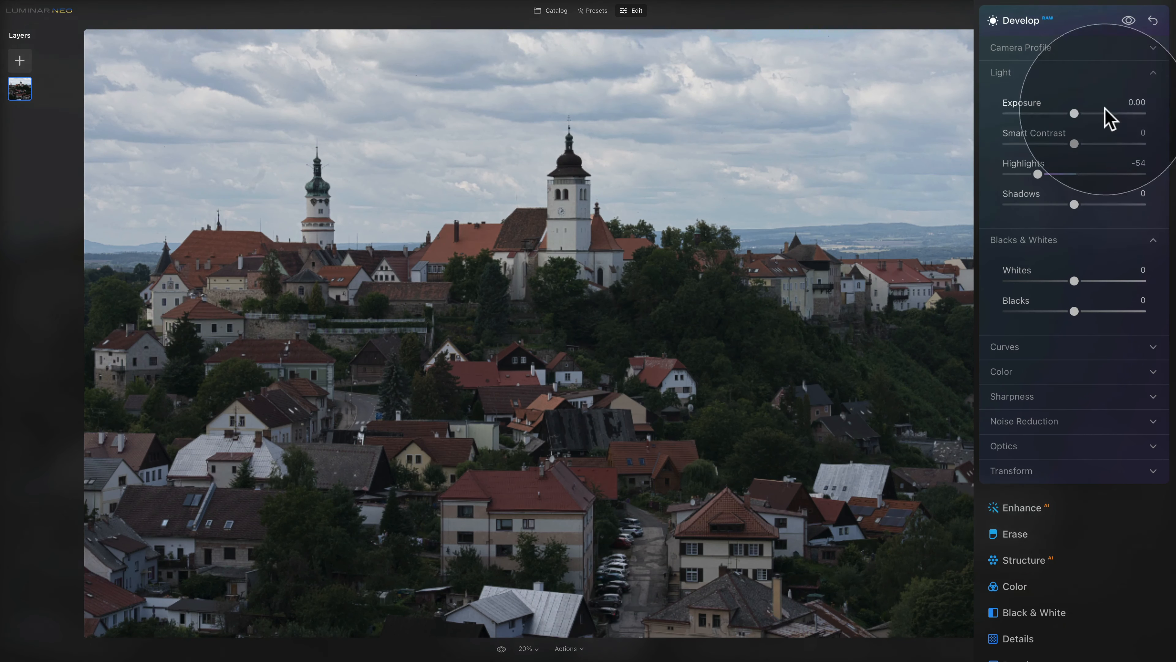
mouse_move(1039, 175)
mouse_down()
mouse_move(1025, 173)
mouse_move(1040, 175)
mouse_up()
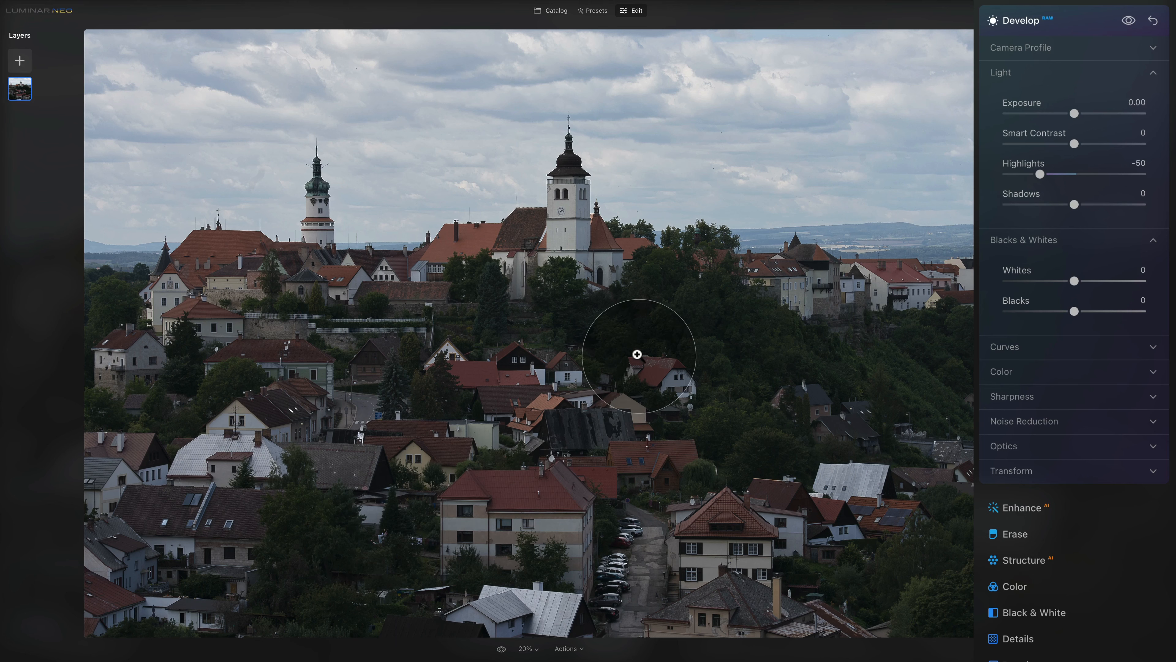
drag(1075, 204, 1110, 205)
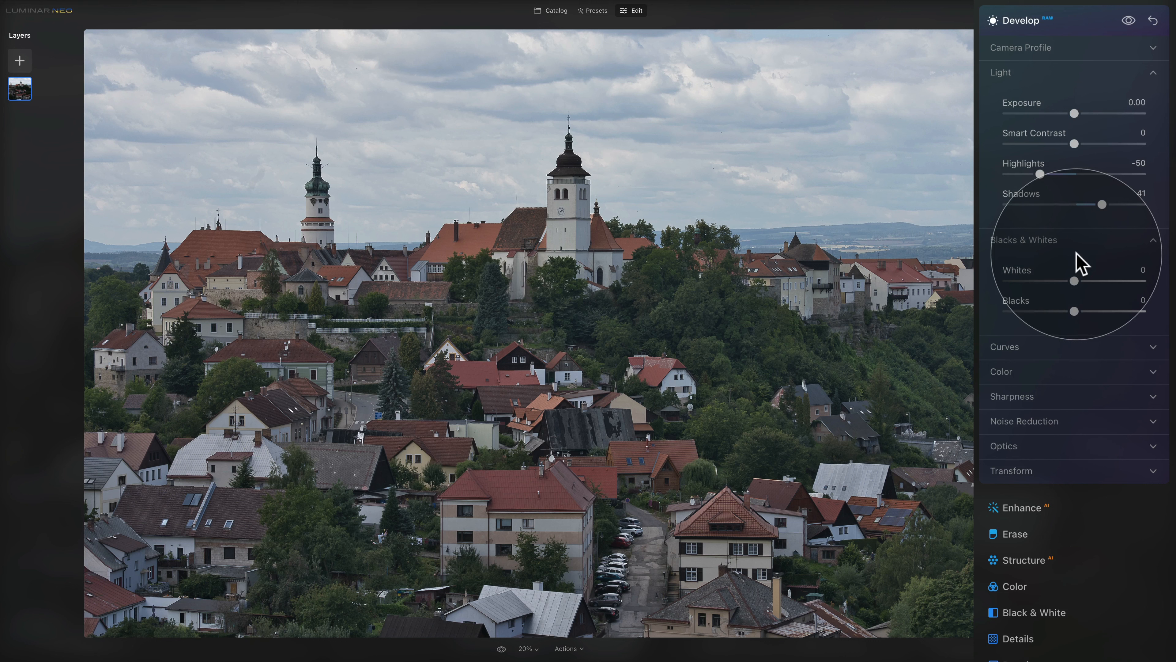
- With the clipping mask shown, set Whites to 24 and lower Blacks to deepen the dark areas
key(j)
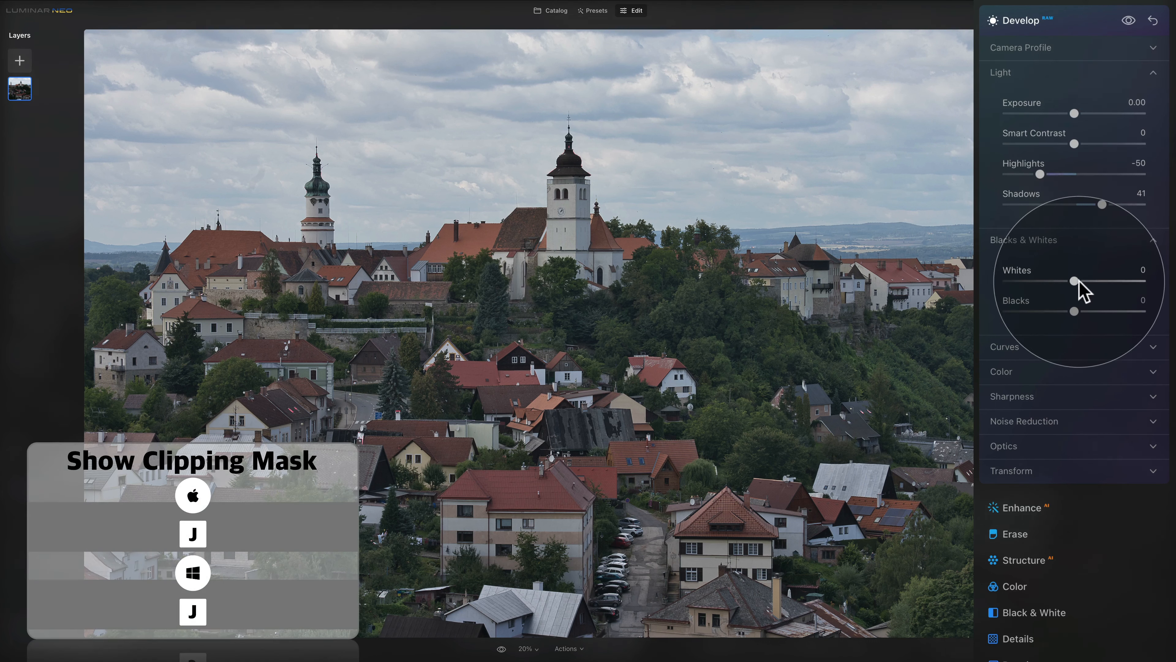
drag(1074, 281, 1091, 281)
drag(1074, 311, 1008, 311)
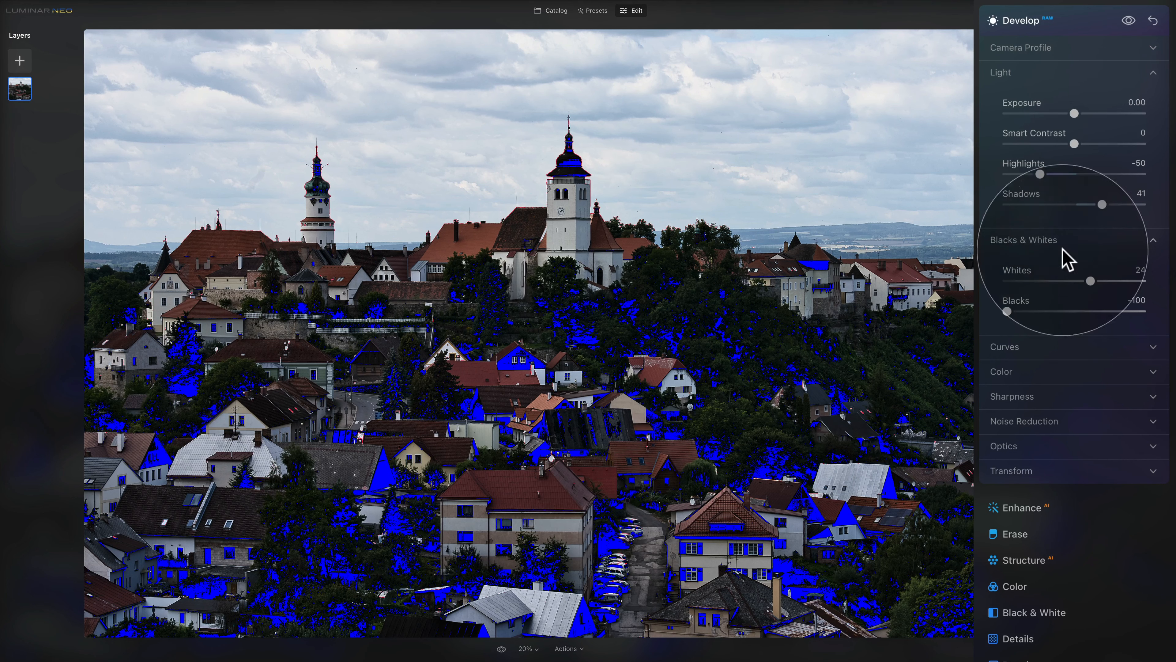
drag(1007, 311, 1038, 313)
click(1024, 239)
- Set the photo's Smart Contrast to 11
drag(1075, 143, 1085, 148)
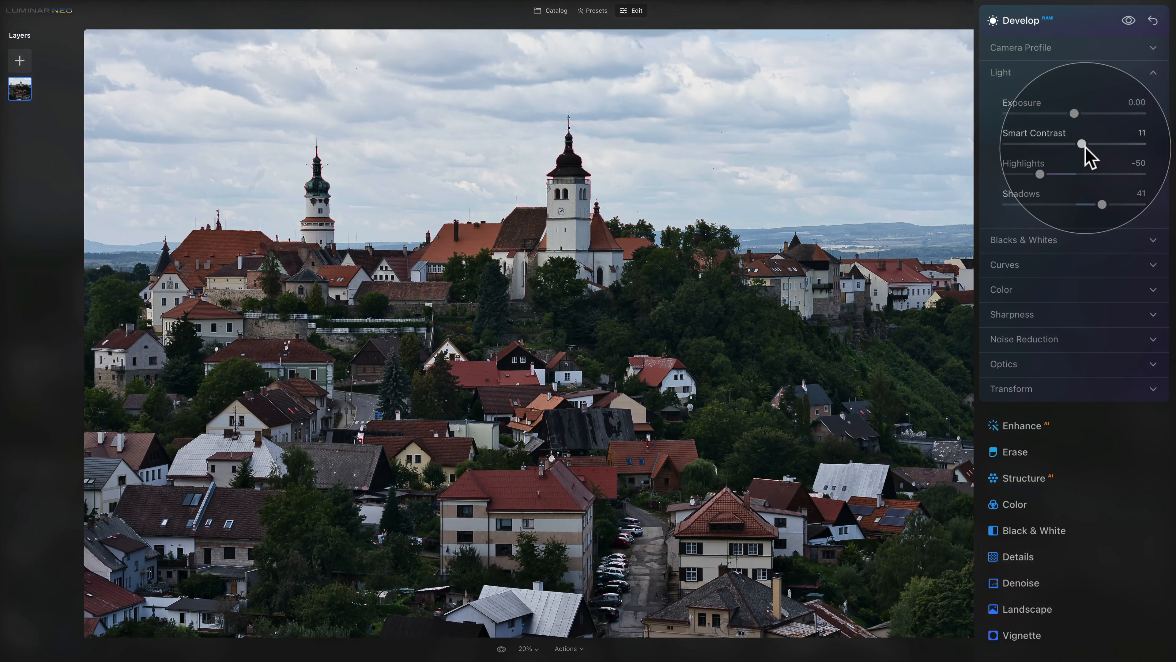
click(1022, 72)
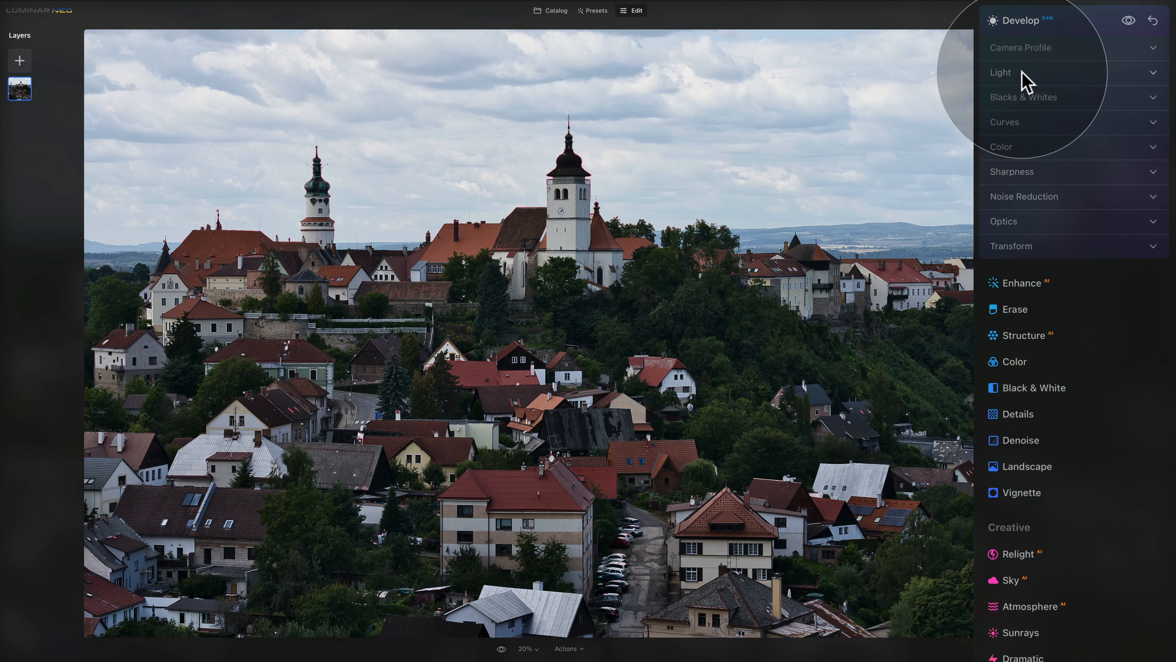
- Warm the white balance by setting Temperature to 6309 and Tint to 23
click(1027, 147)
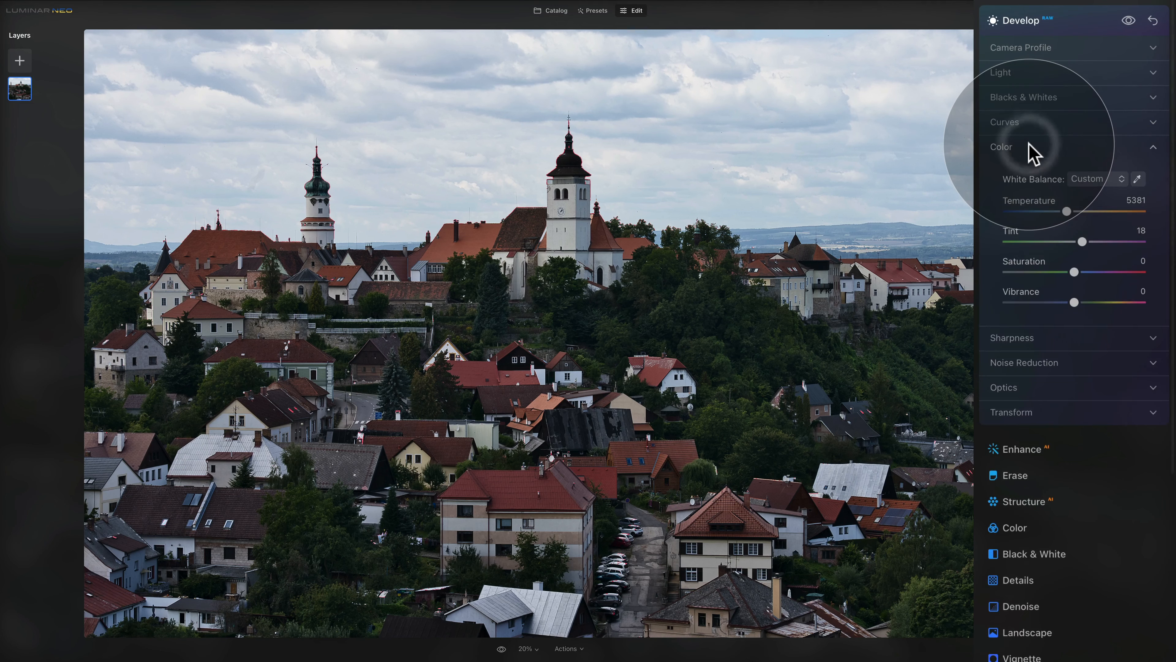
drag(1116, 245, 1046, 248)
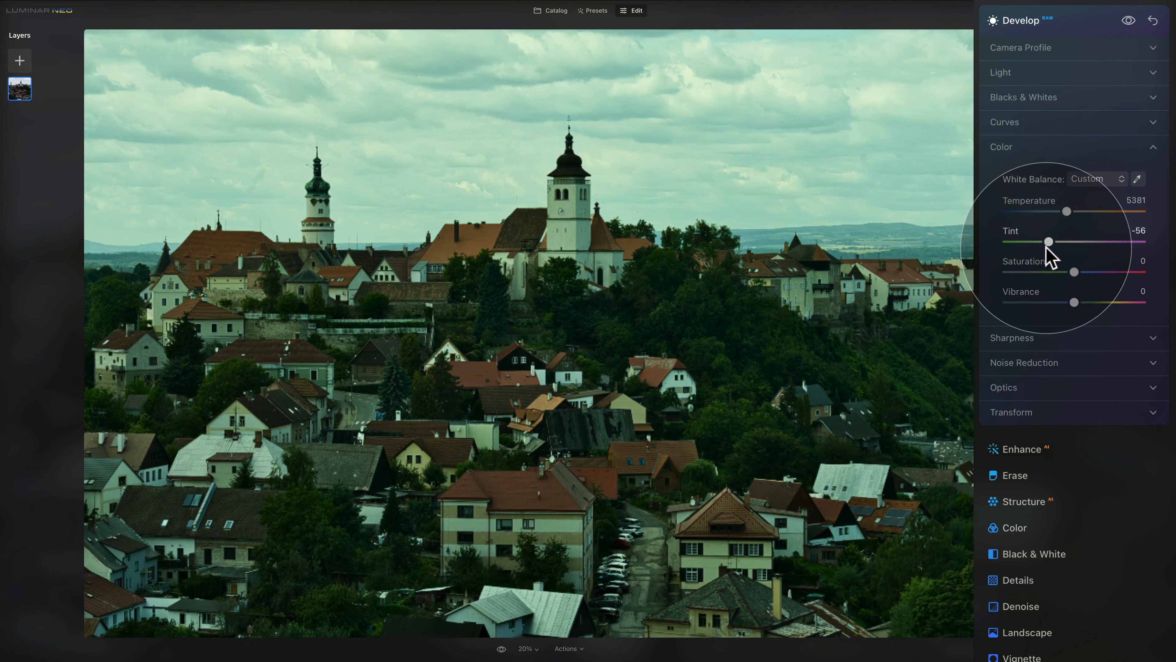
double_click(1015, 234)
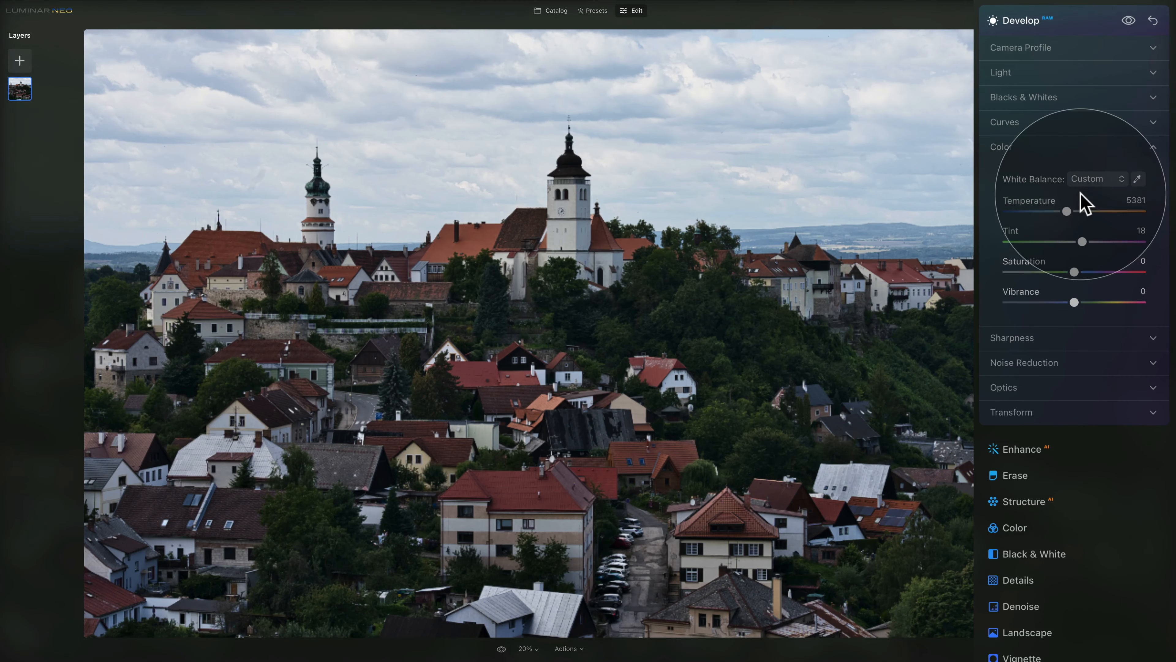
click(1090, 180)
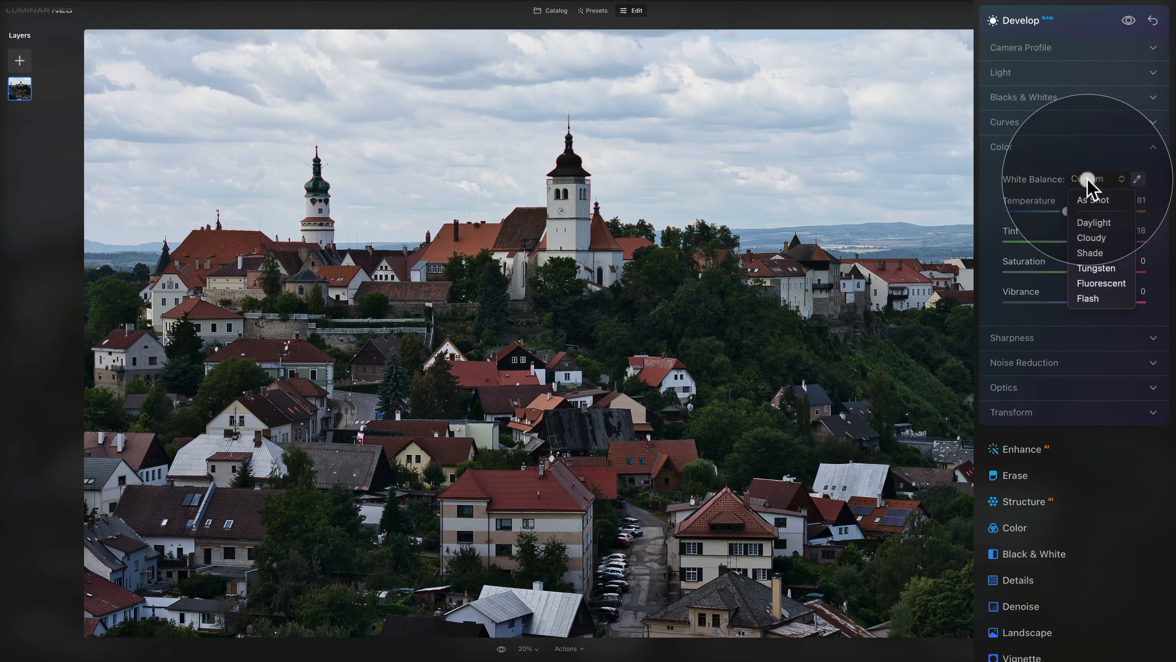
click(1121, 198)
drag(1075, 211, 1074, 227)
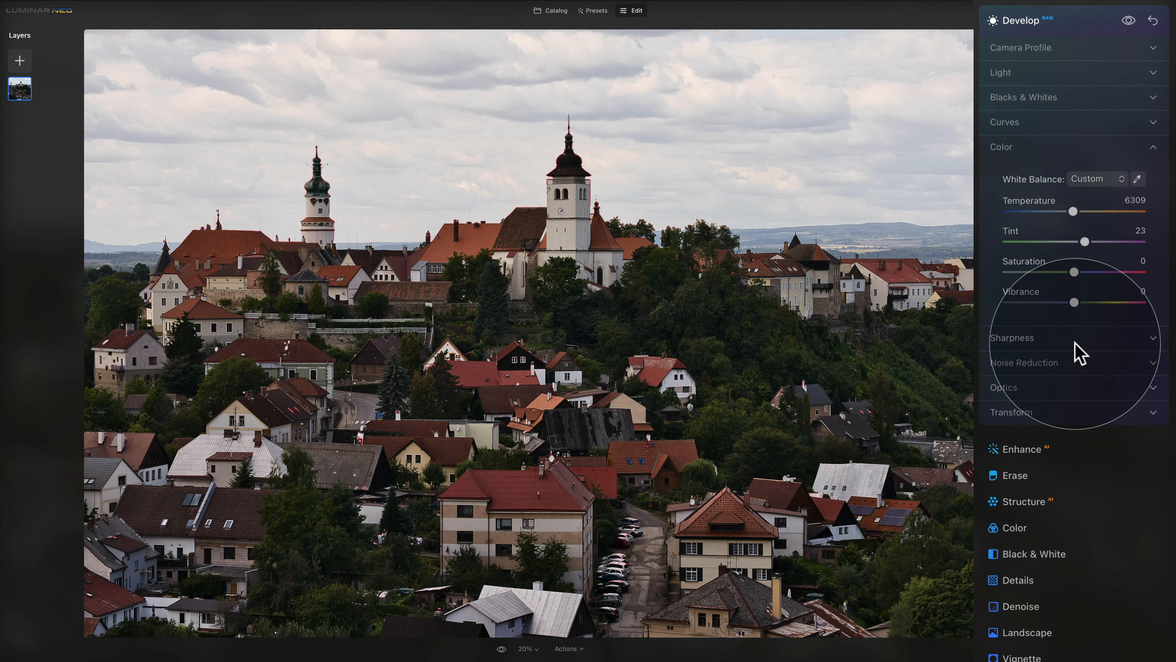
- Set Vibrance to 18 and Saturation to 6
click(1088, 304)
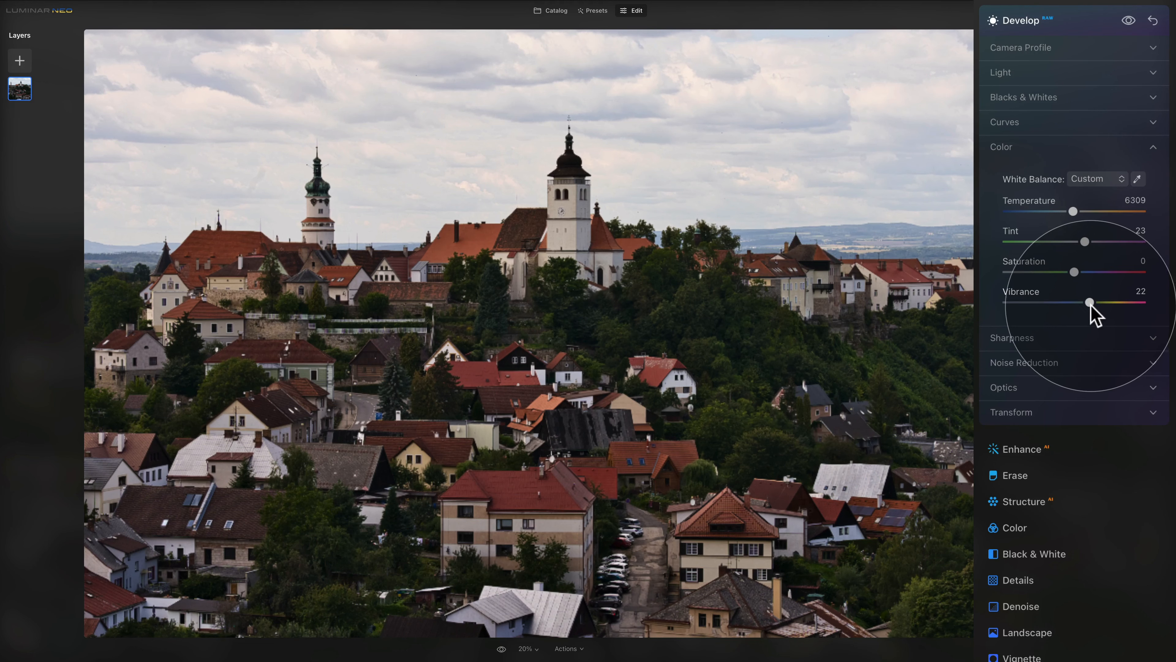
click(1078, 273)
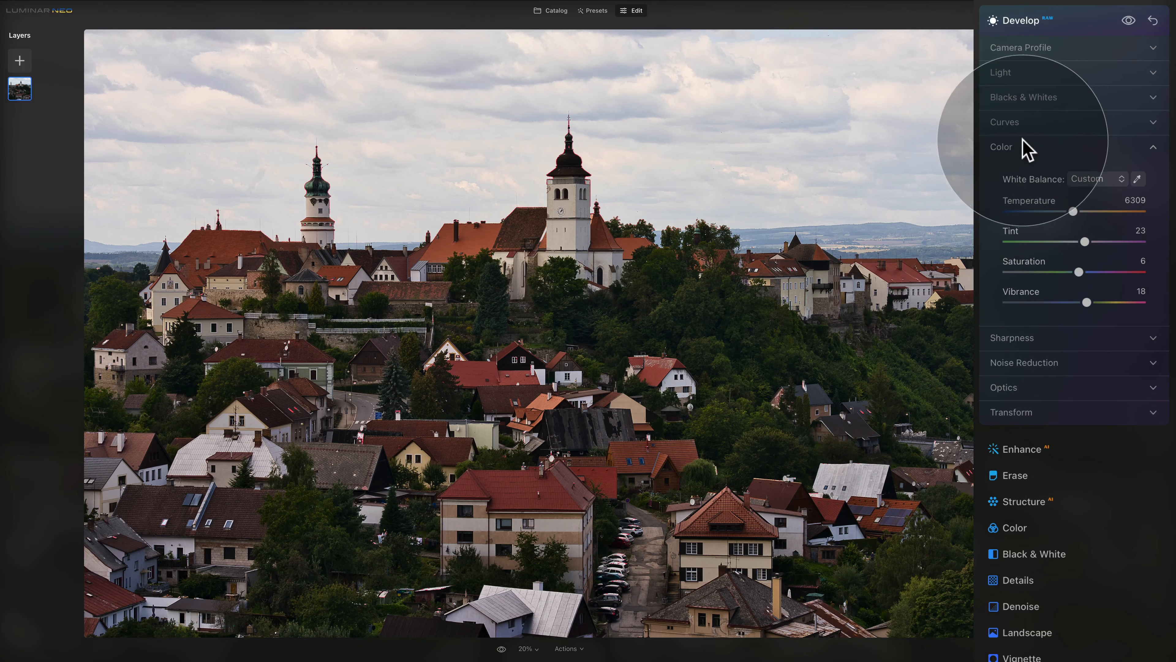
click(1024, 149)
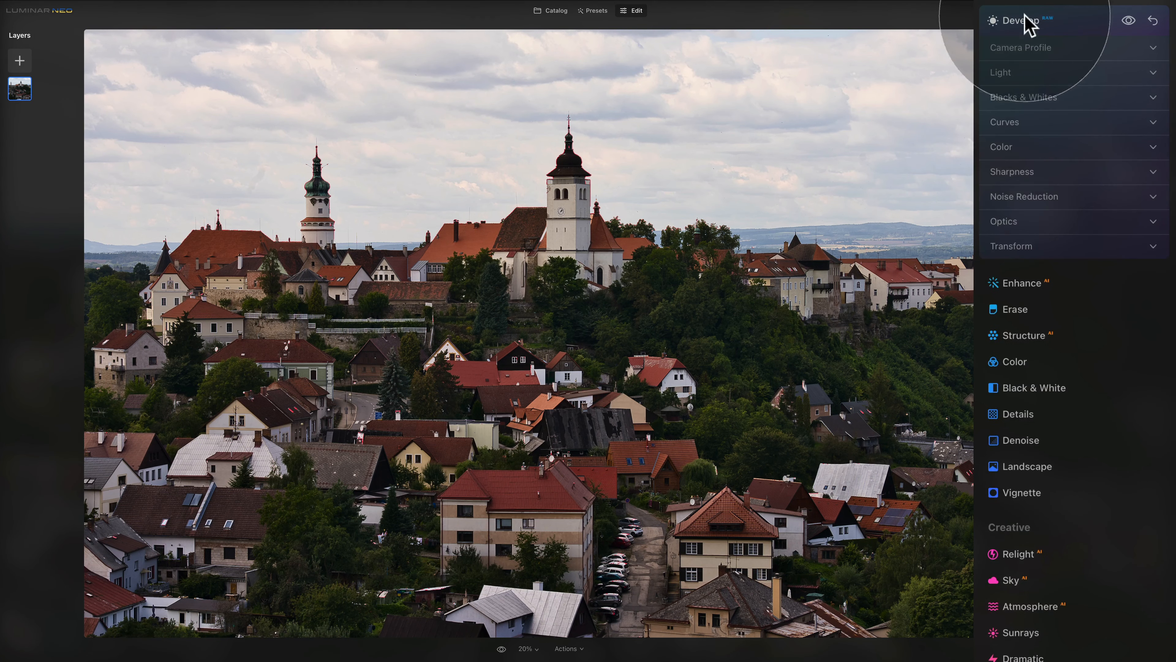
- Sync the edited photo's adjustments to all eight panorama photos in the RAW Files catalog folder
click(1027, 22)
scroll(1027, 28, up, 5)
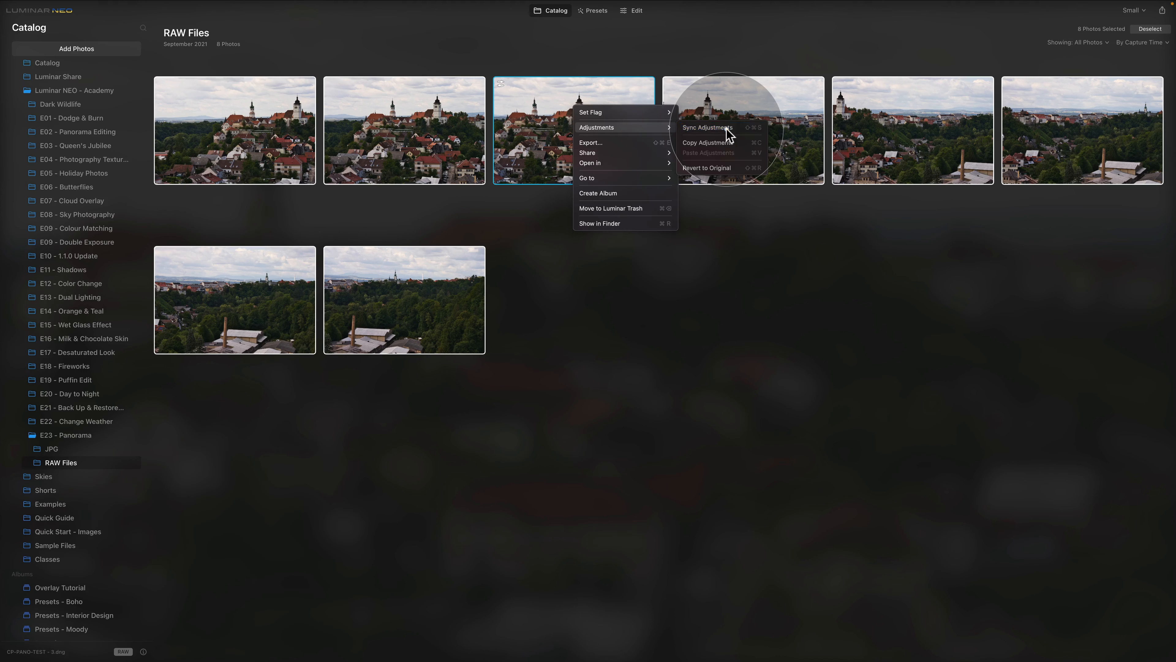
click(727, 132)
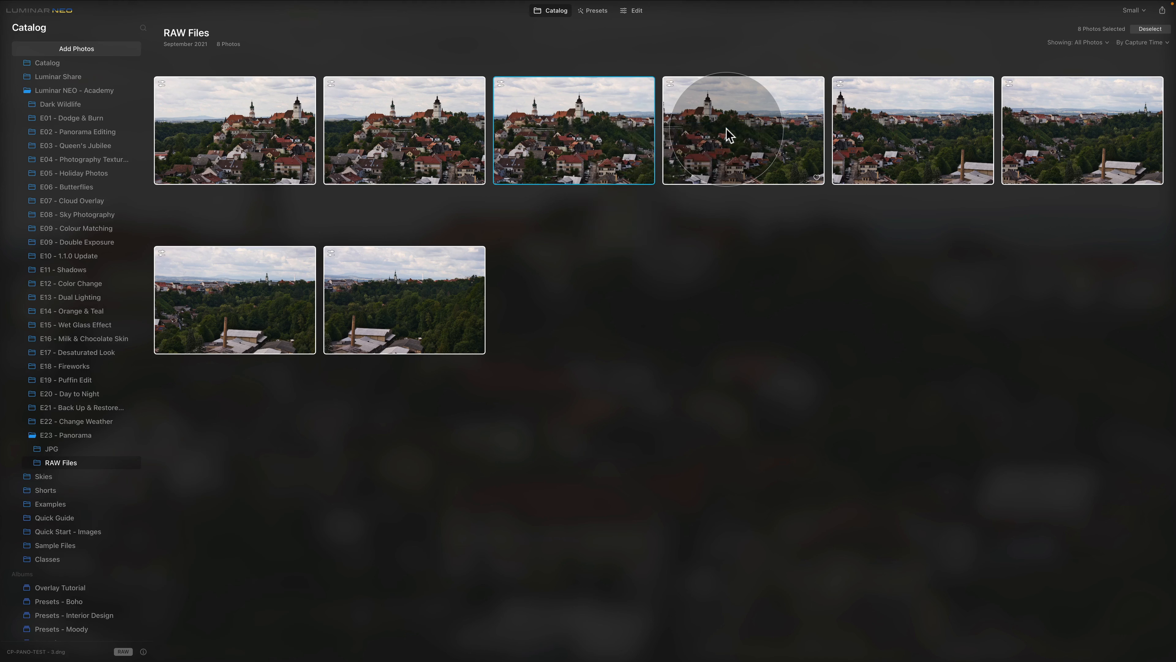
- Export the eight selected photos to the E23 - Panorama folder as JPEG at quality 100, original size, sRGB and no sharpening
key(shift+super+e)
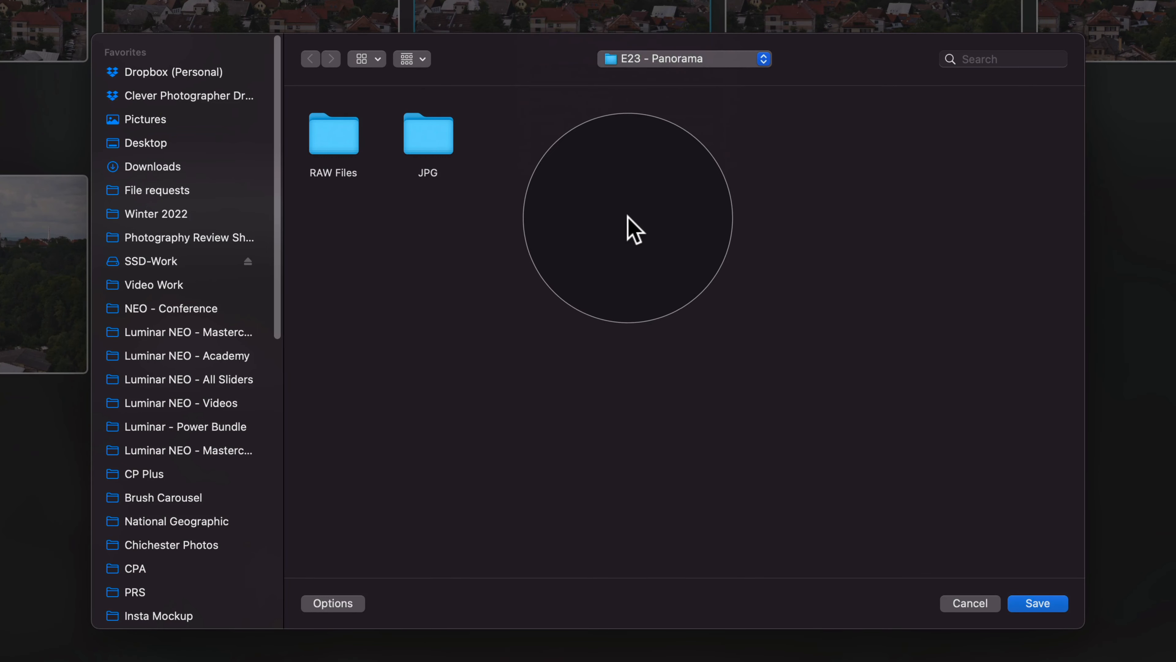
click(356, 604)
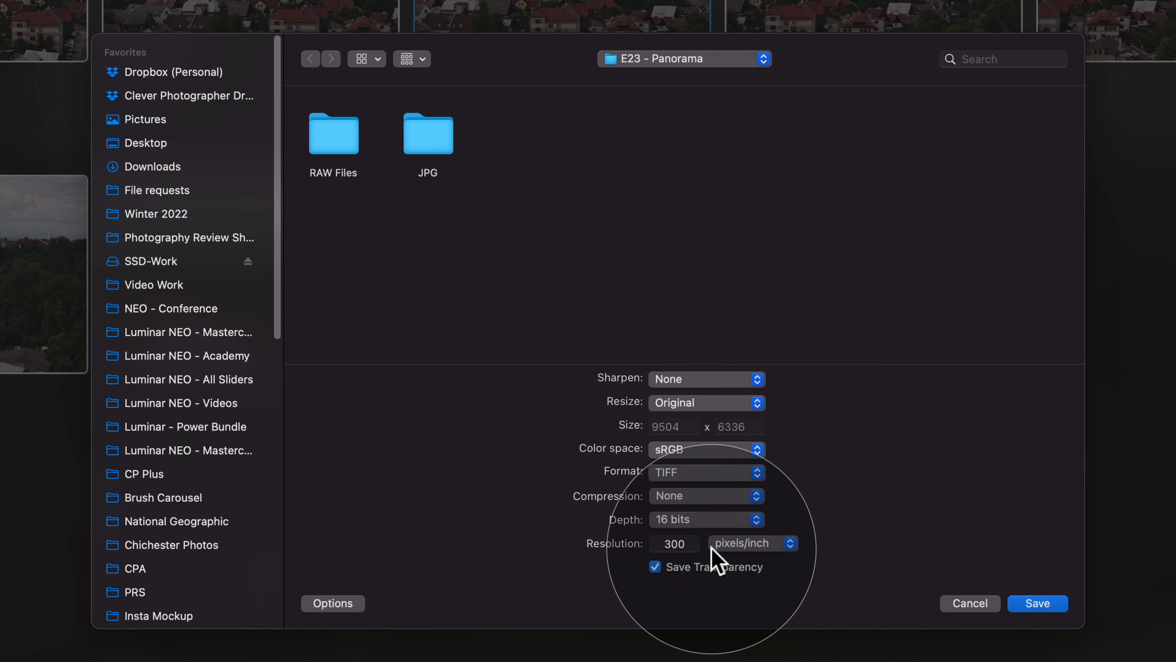
click(655, 566)
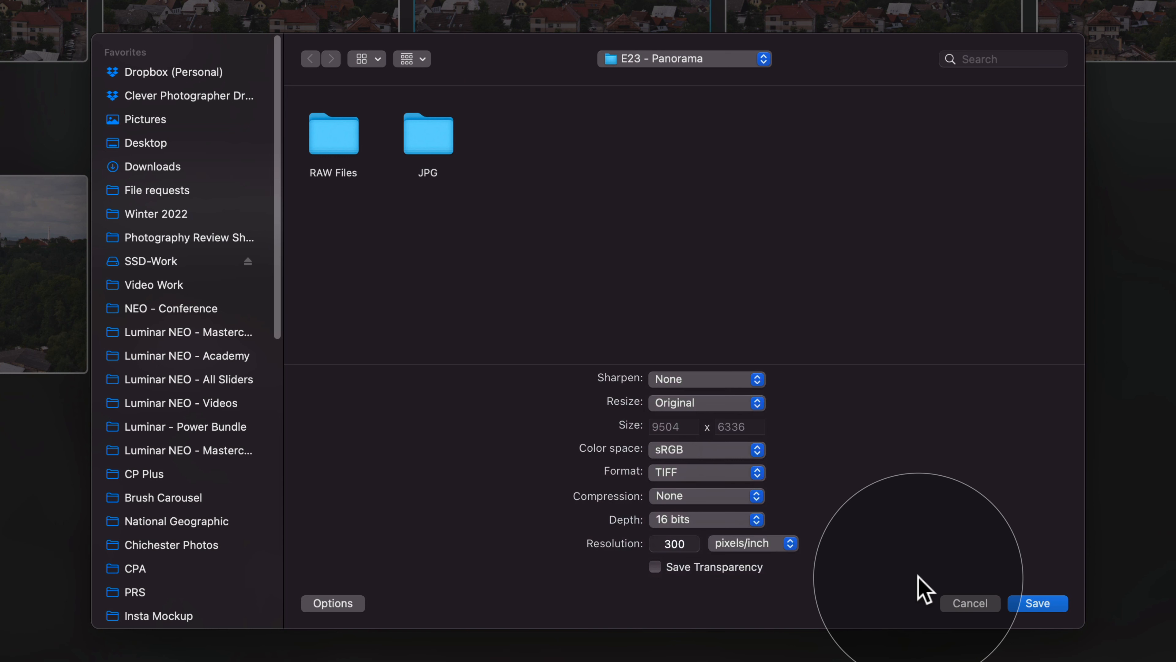
click(695, 473)
click(687, 439)
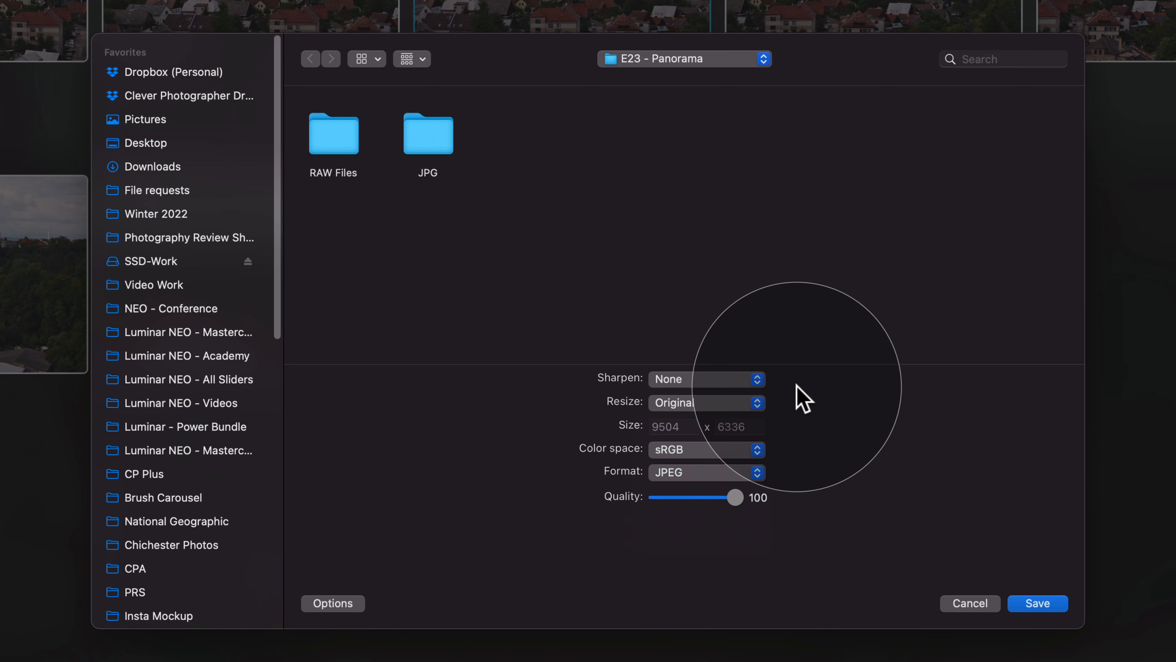
click(1015, 598)
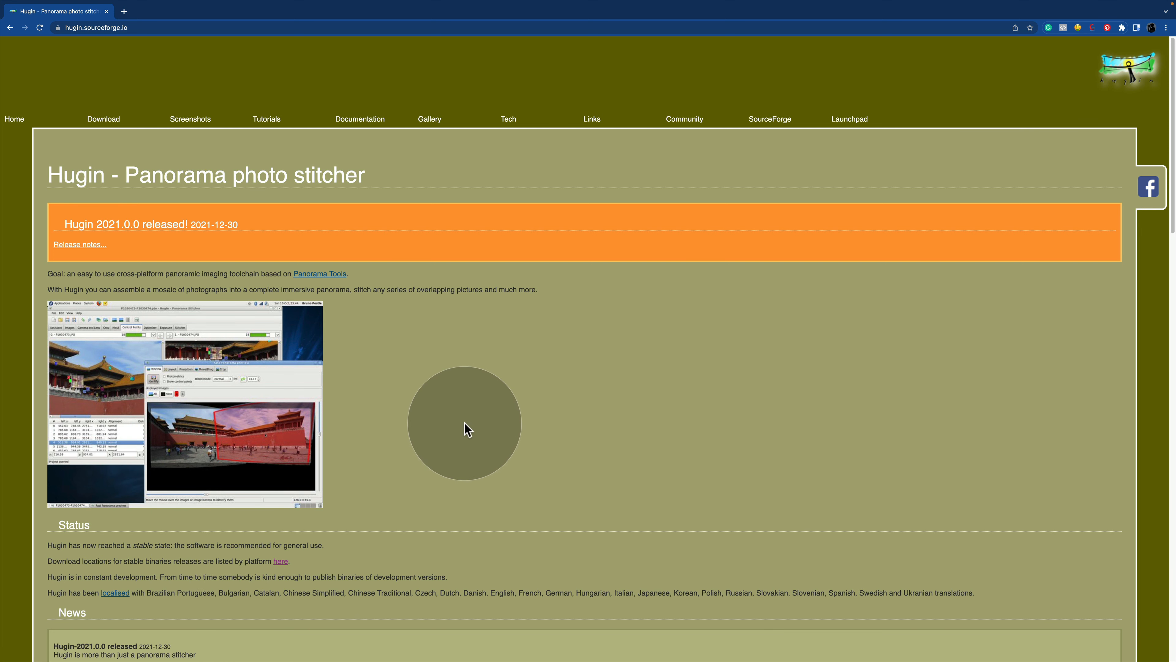
- Switch to the browser and open the download page of the Hugin panorama stitcher website
click(132, 123)
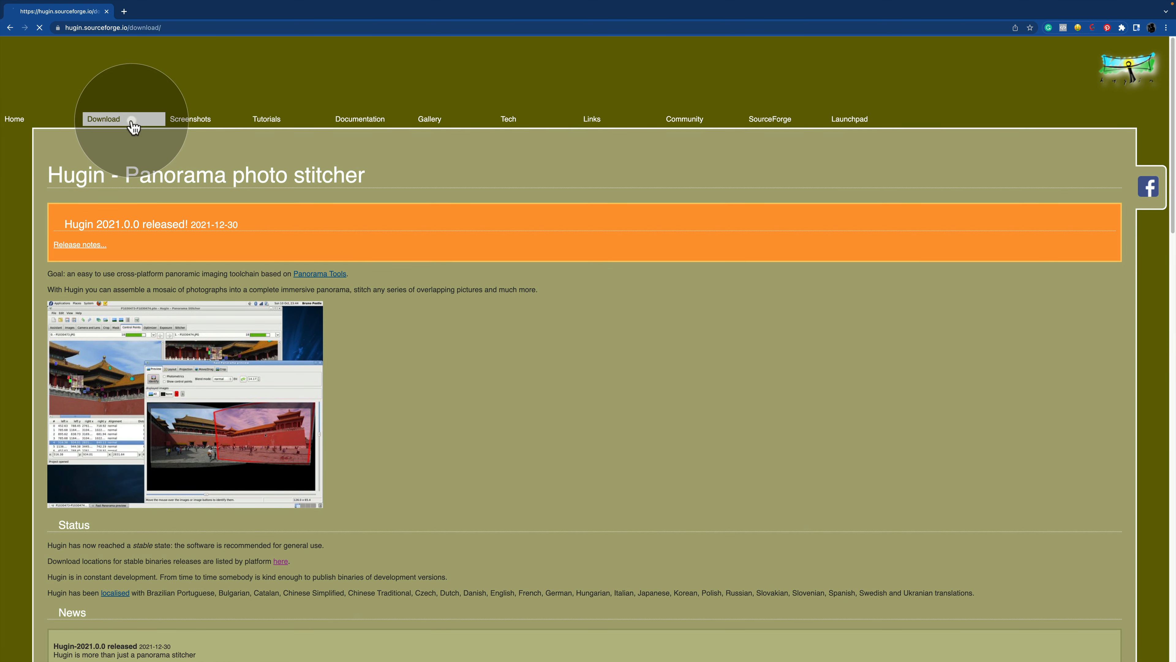